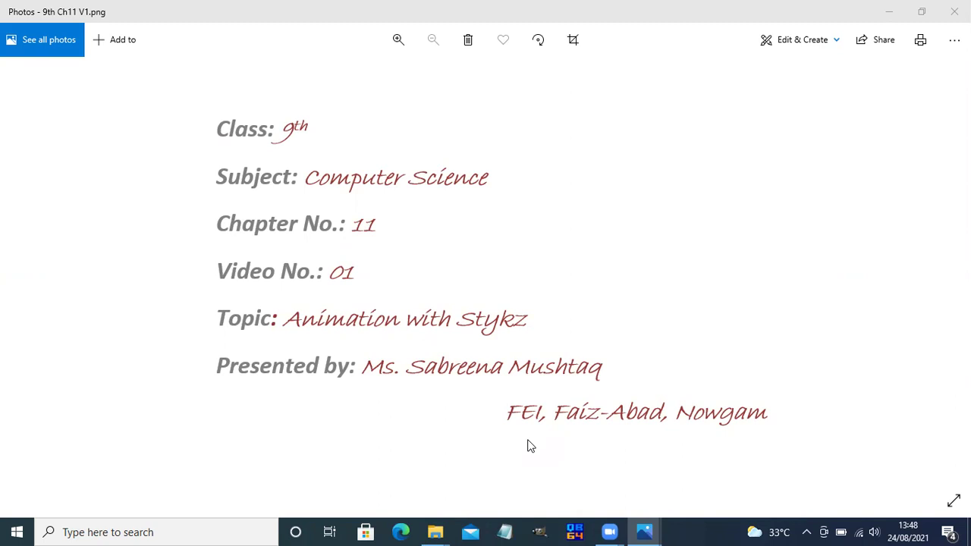
- Minimize the Photos viewer and create a new default document in Stykz
left_click(886, 14)
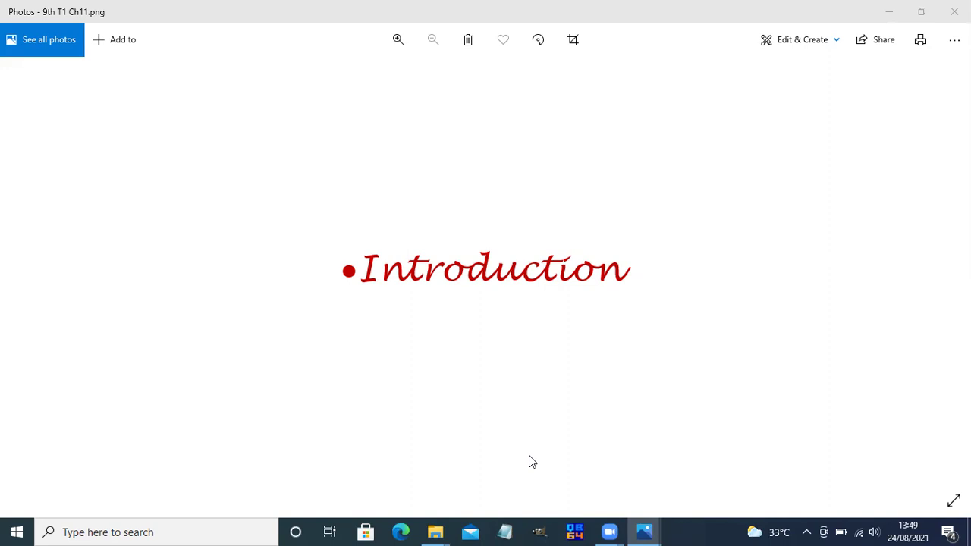
left_click(743, 150)
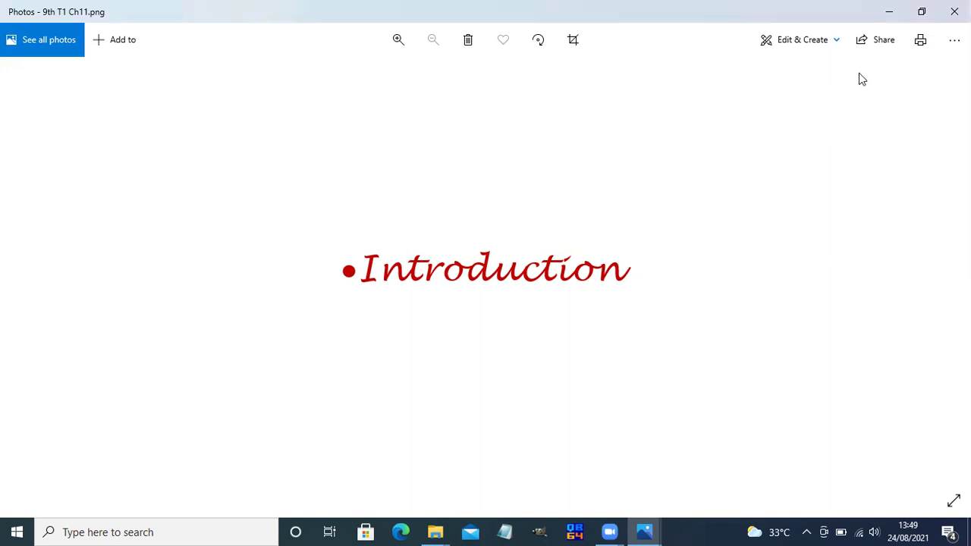
left_click(889, 13)
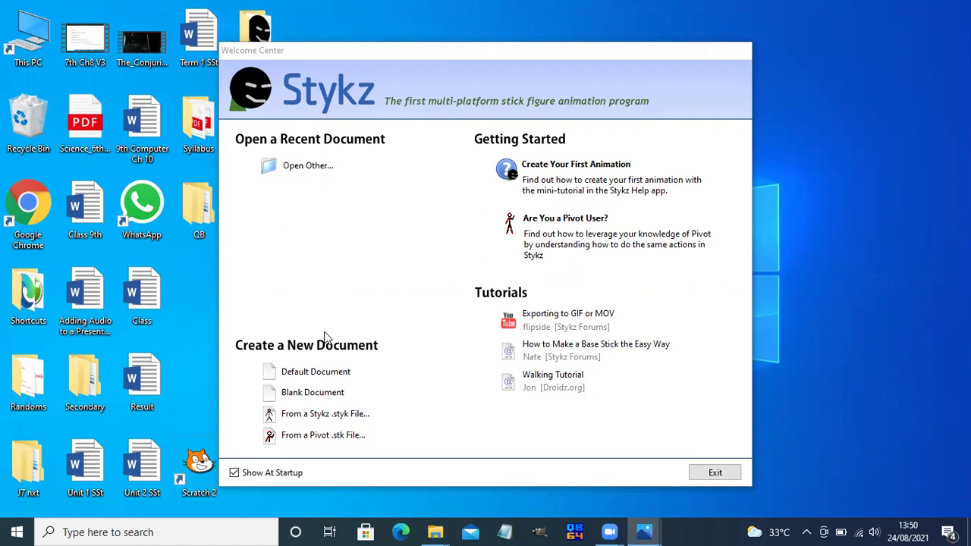
left_click(311, 372)
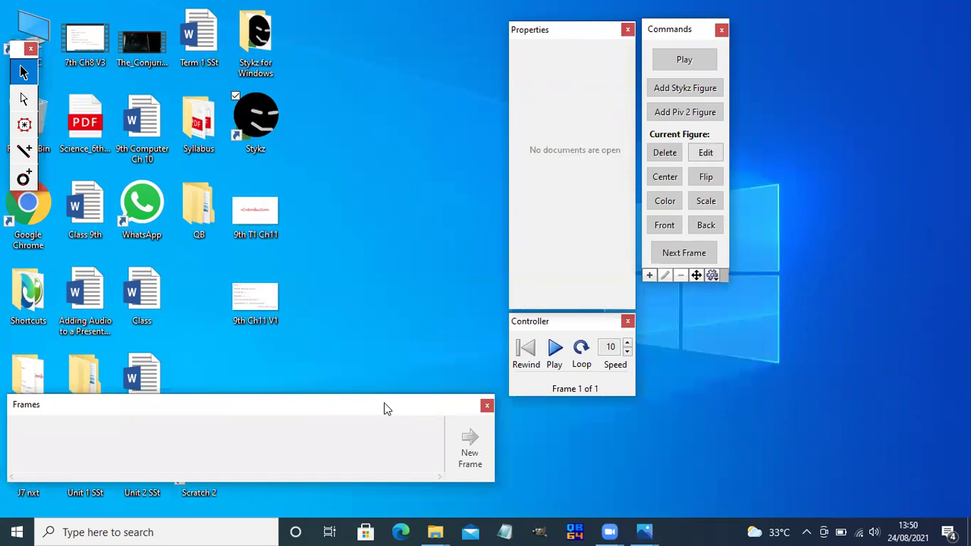
left_click(513, 443)
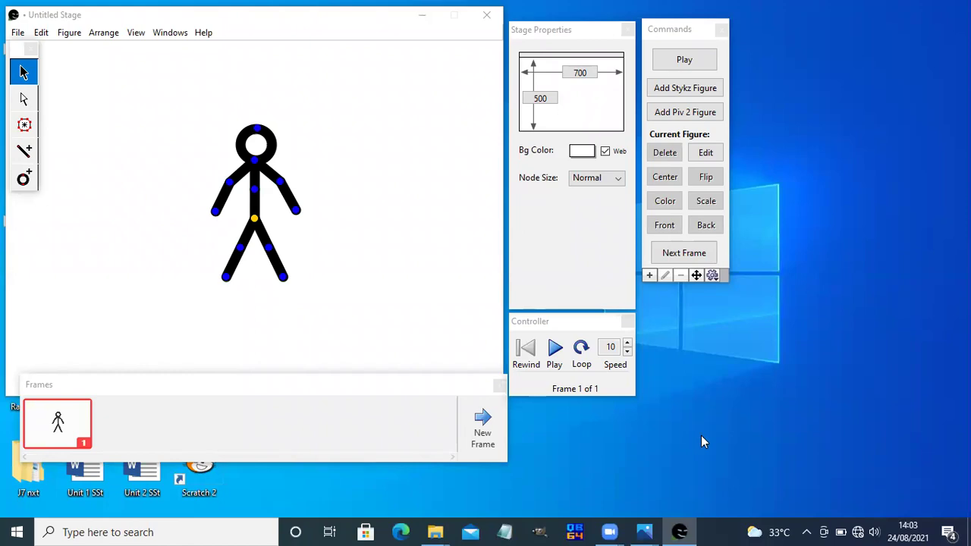
- Select the whole stick figure and repose both arms outward by moving their elbow and hand nodes
key("ctrl+a")
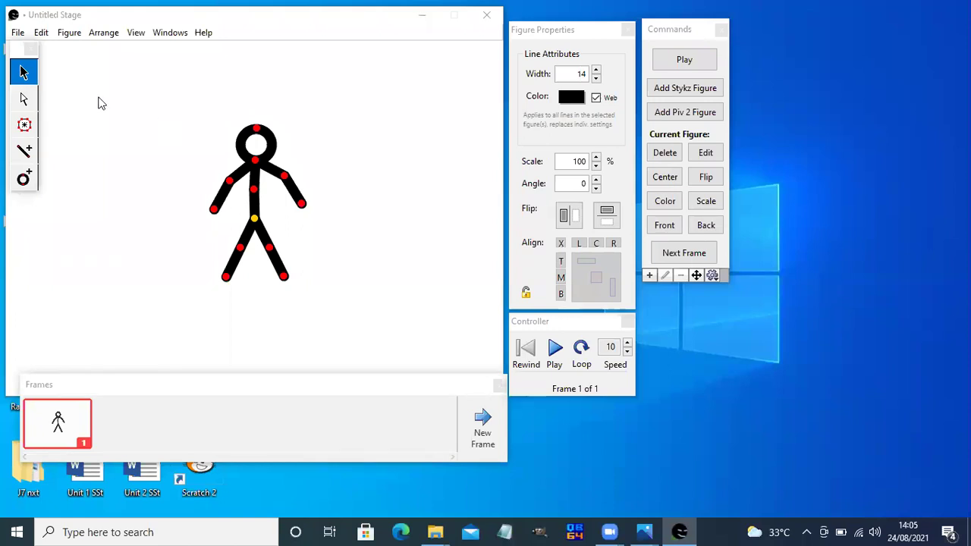
left_click(22, 72)
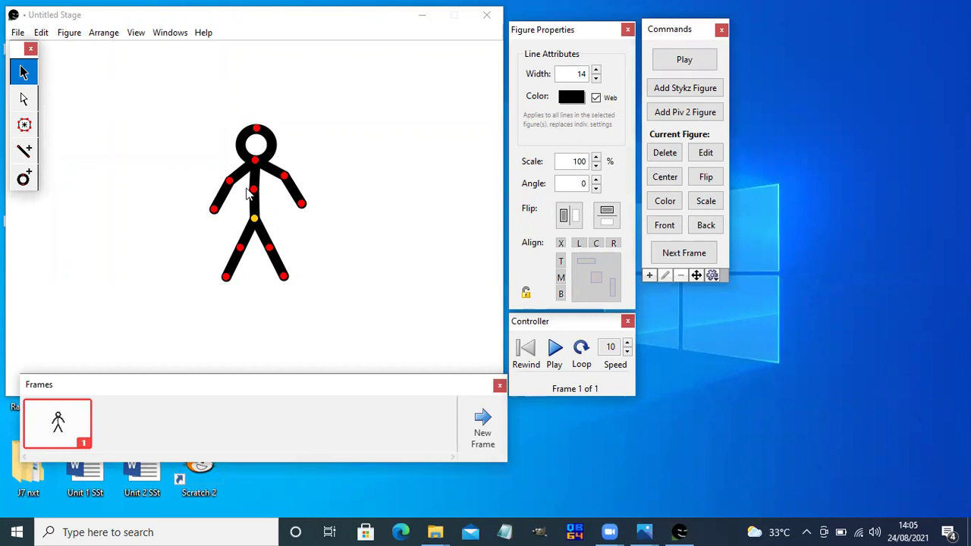
left_click(302, 208)
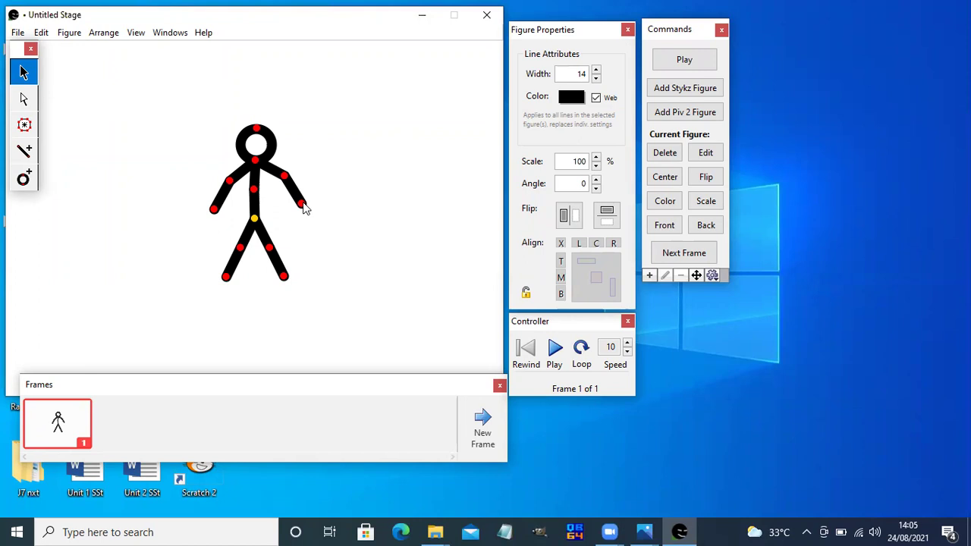
left_click_drag(301, 208, 288, 176)
left_click_drag(254, 129, 259, 170)
left_click_drag(212, 210, 223, 180)
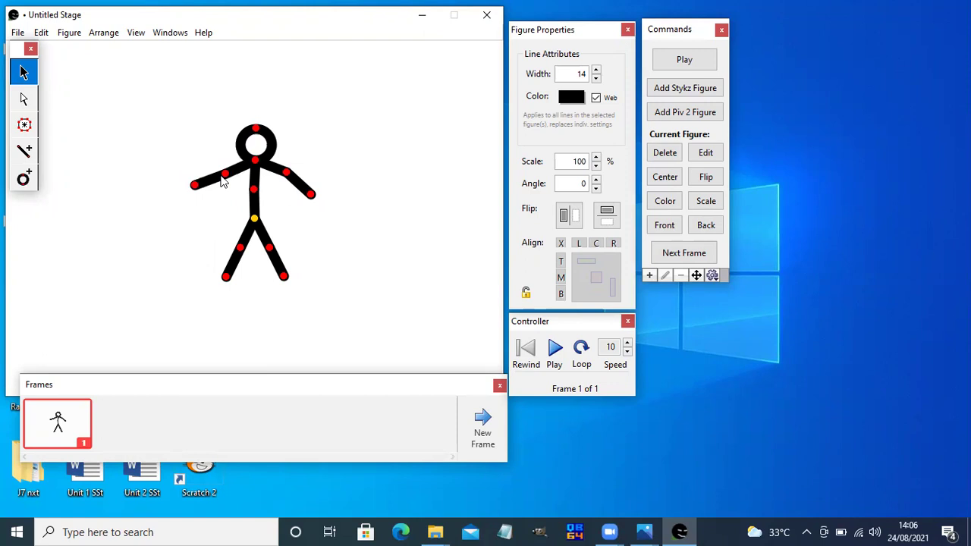
left_click_drag(195, 189, 204, 200)
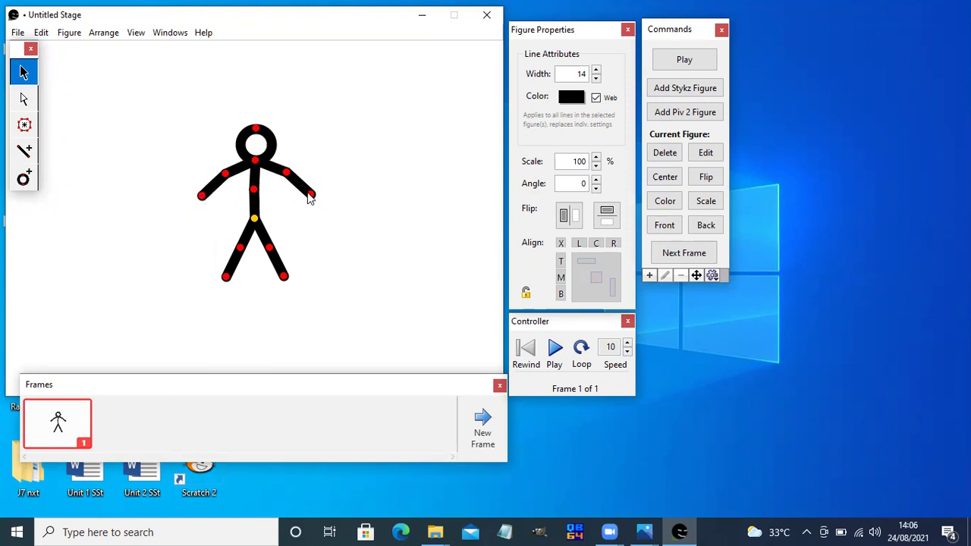
left_click_drag(311, 196, 303, 203)
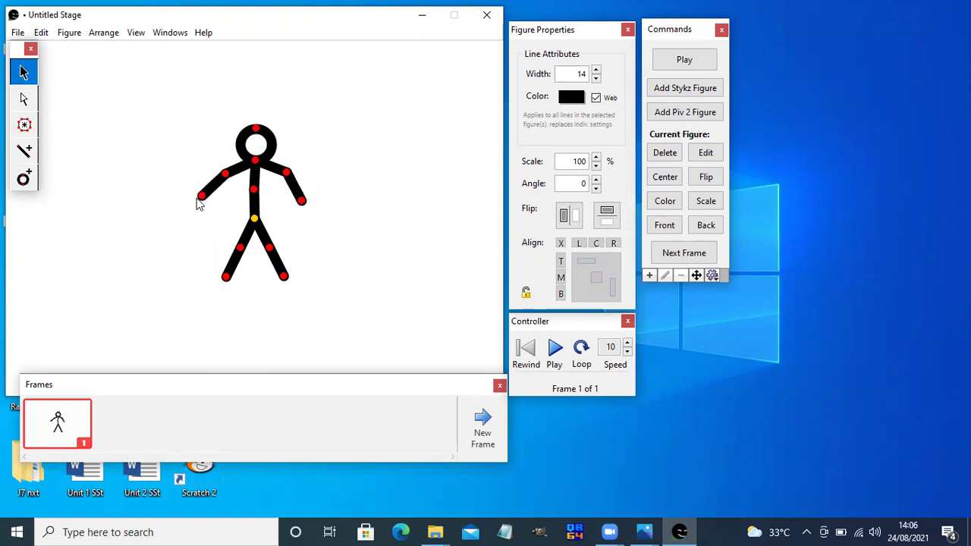
left_click_drag(202, 202, 209, 207)
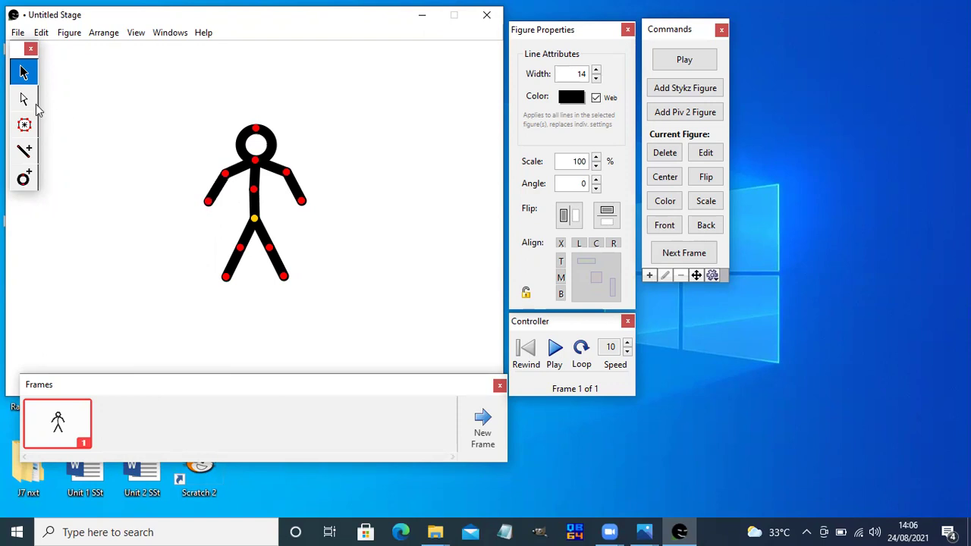
- With the white-arrow selection tool, swing the right forearm slightly outward and lower the left arm's elbow
left_click(25, 99)
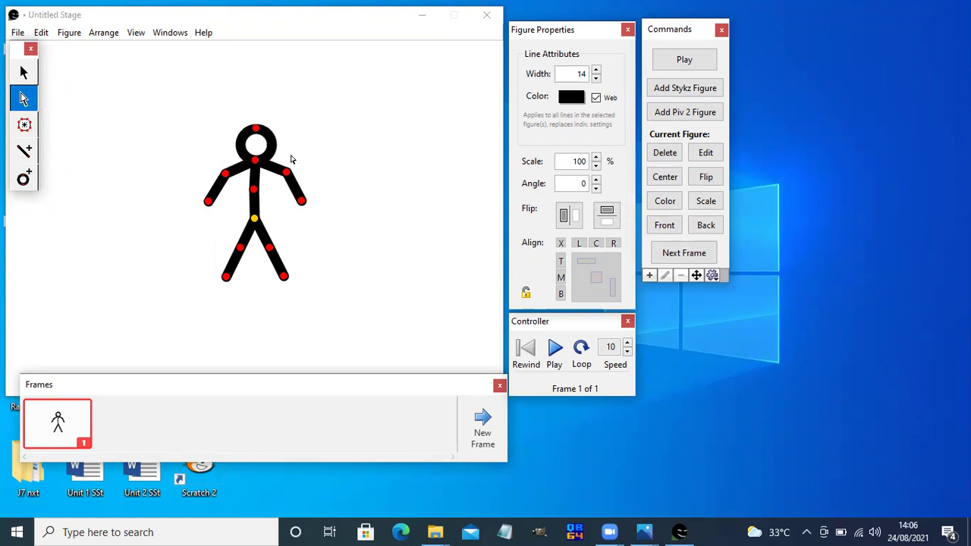
mouse_move(301, 200)
left_mouse_down()
mouse_move(318, 171)
mouse_move(301, 205)
mouse_move(306, 199)
left_mouse_up()
left_click_drag(208, 201, 226, 177)
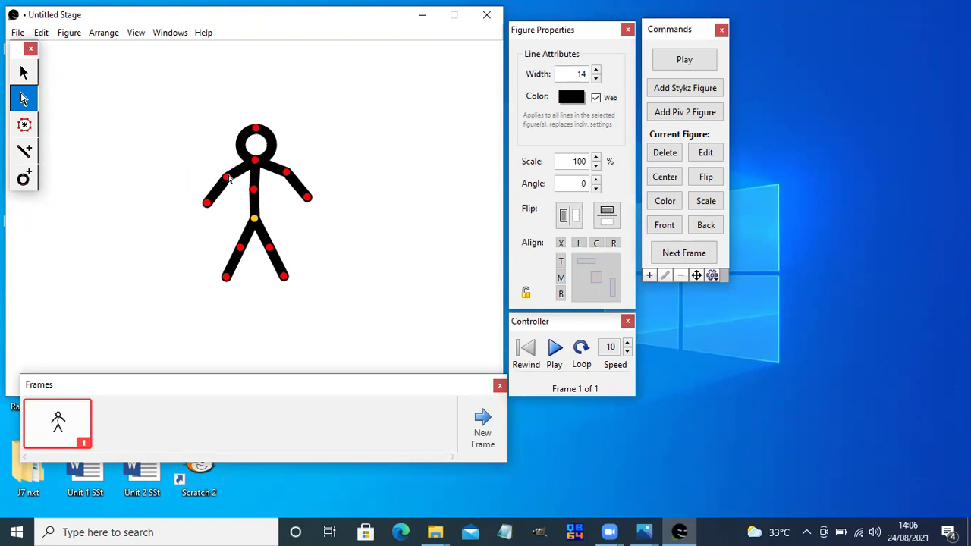
- Select the head segment and the right forearm in turn, and change the forearm's segment type to circle
left_click(275, 146)
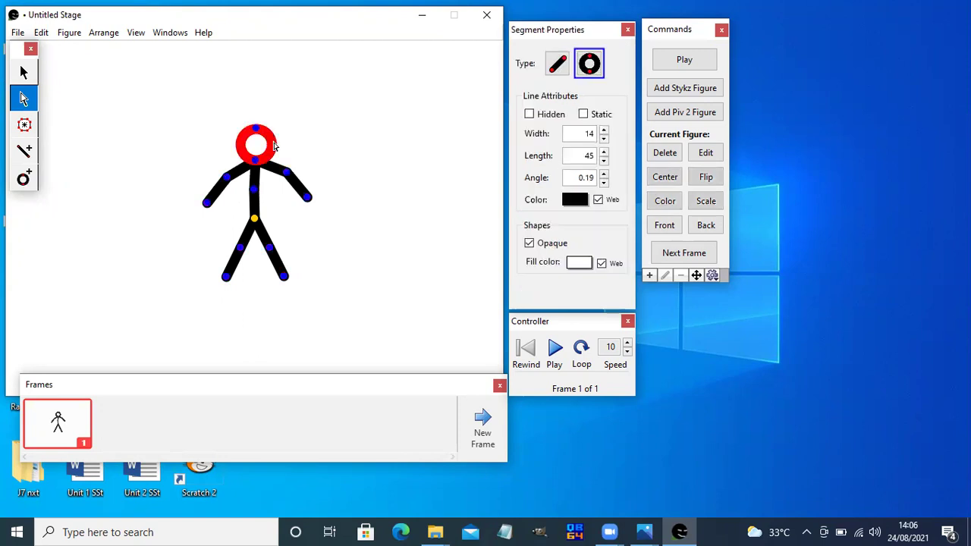
left_click(298, 186)
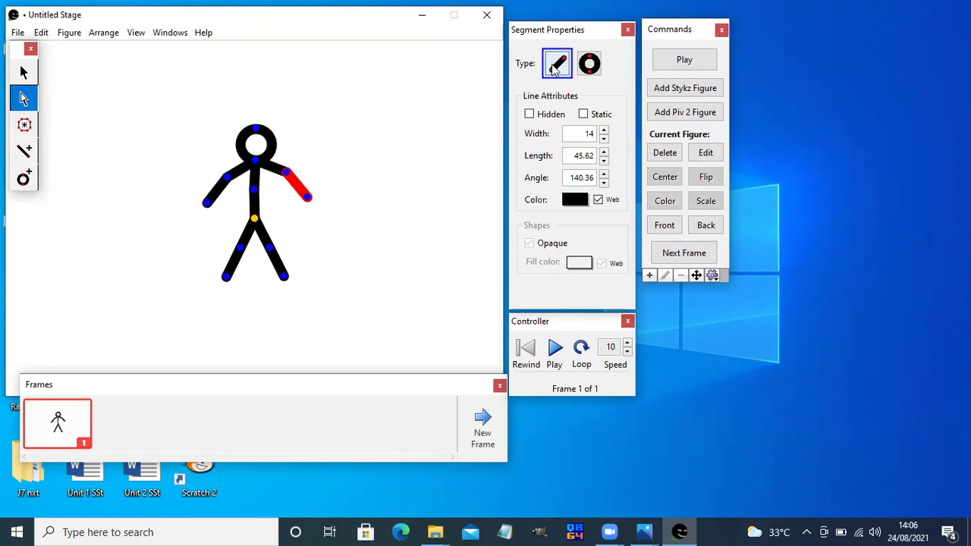
left_click(589, 65)
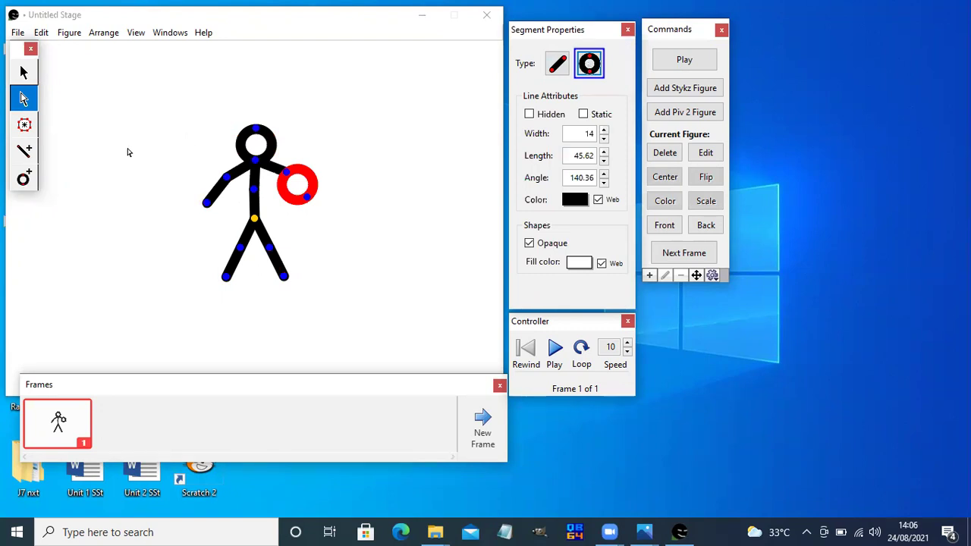
- Create a triangular polyfill connecting the left elbow, mid-torso and neck nodes
left_click(24, 126)
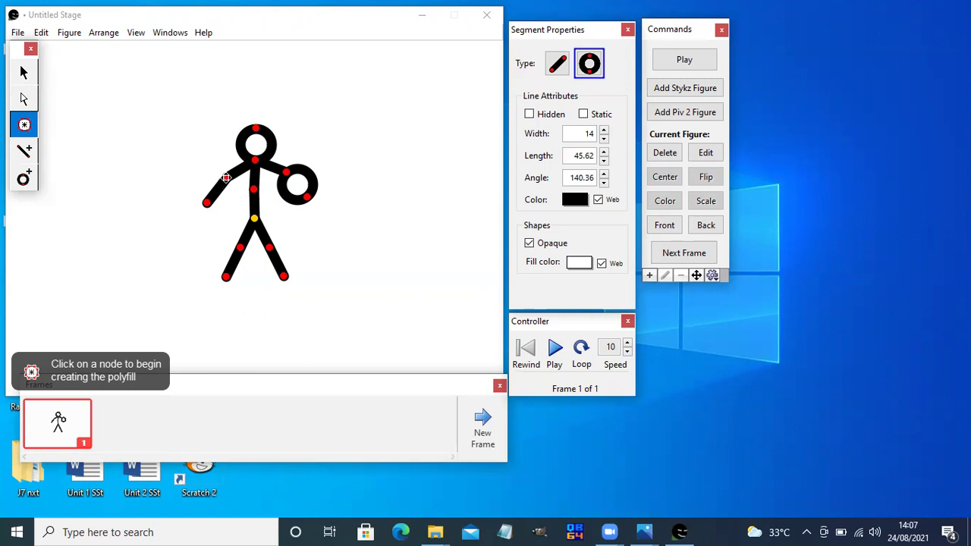
left_click(225, 177)
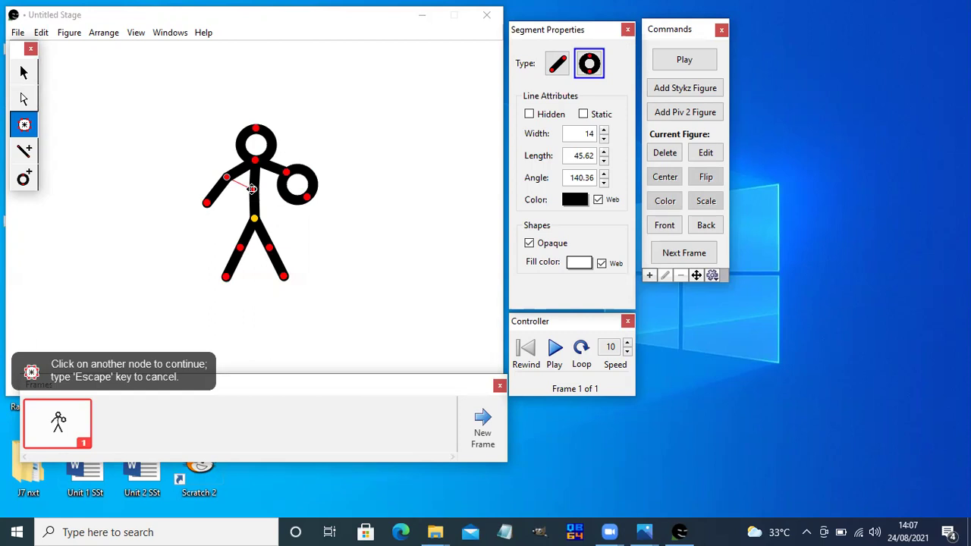
left_click(252, 189)
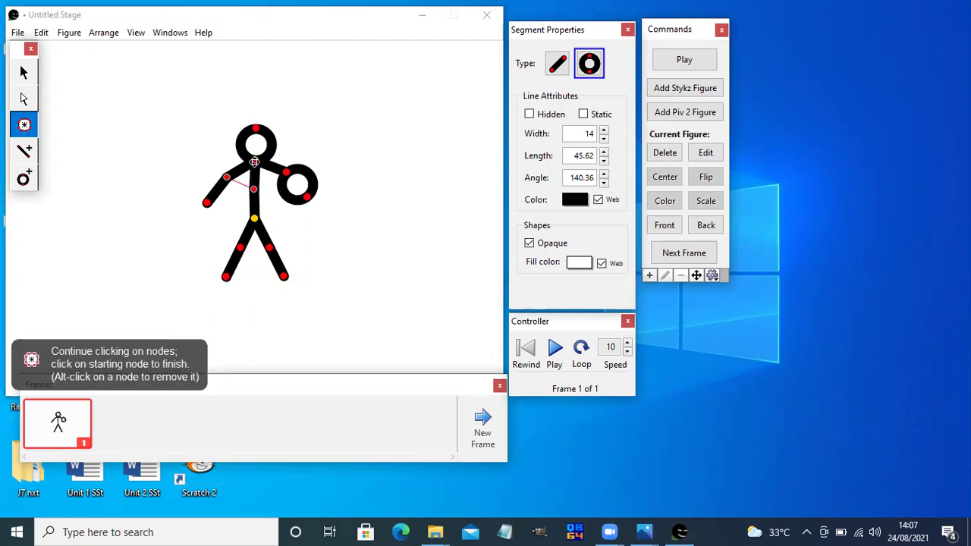
left_click(254, 161)
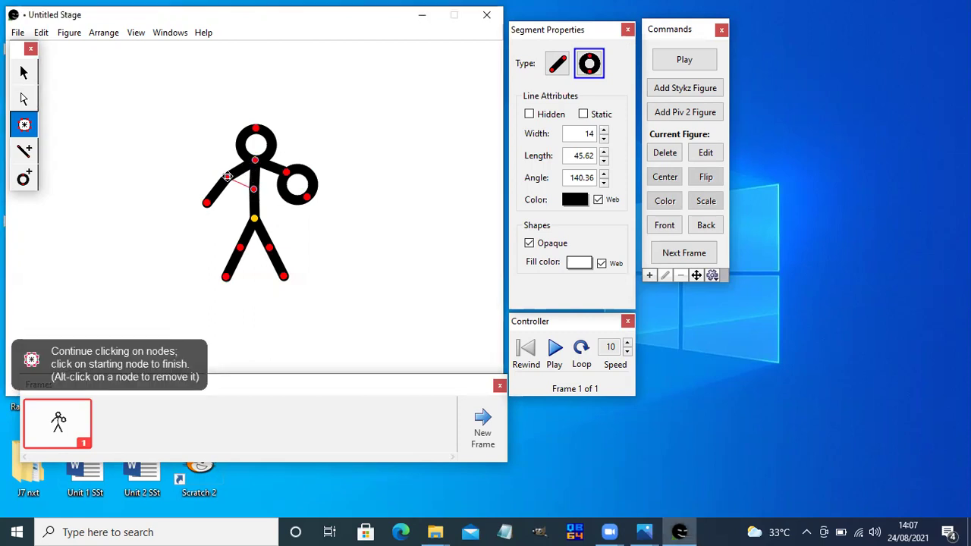
left_click(227, 176)
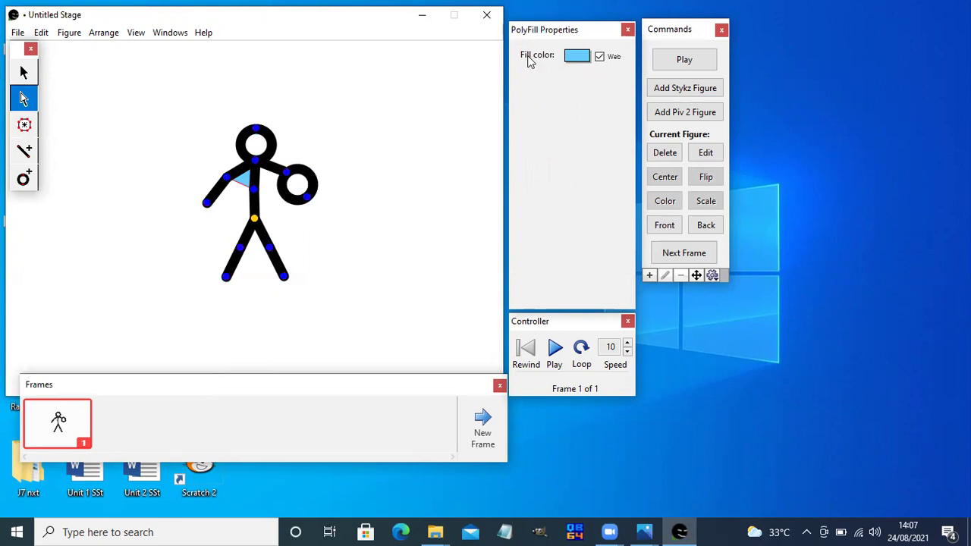
- Set the polyfill's color to yellow FFFF33 and raise the left arm outward to stretch the filled area
left_click(576, 55)
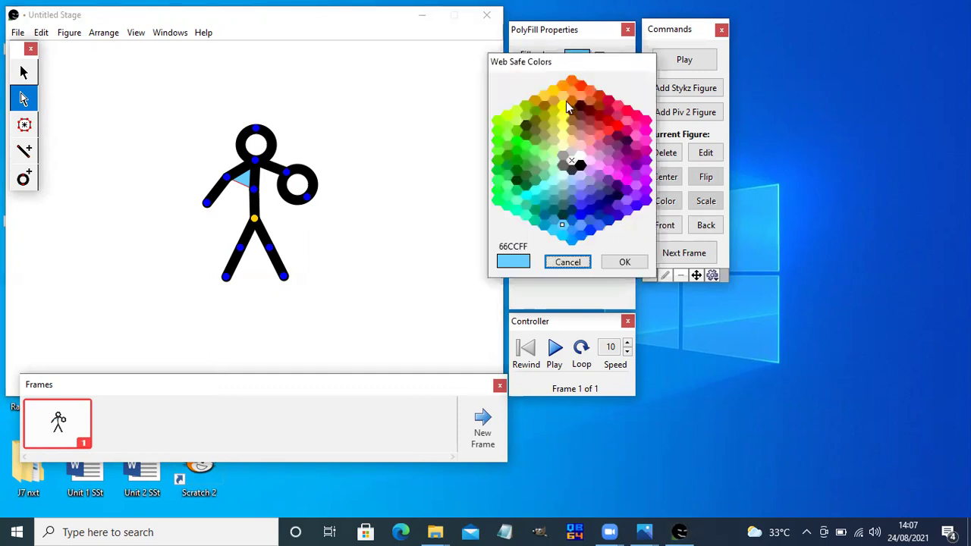
left_click(562, 116)
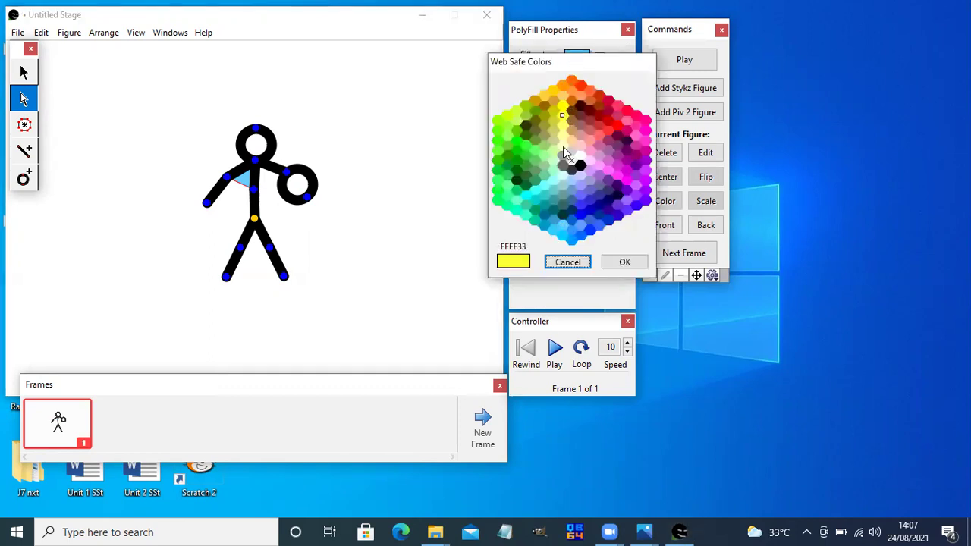
left_click(623, 264)
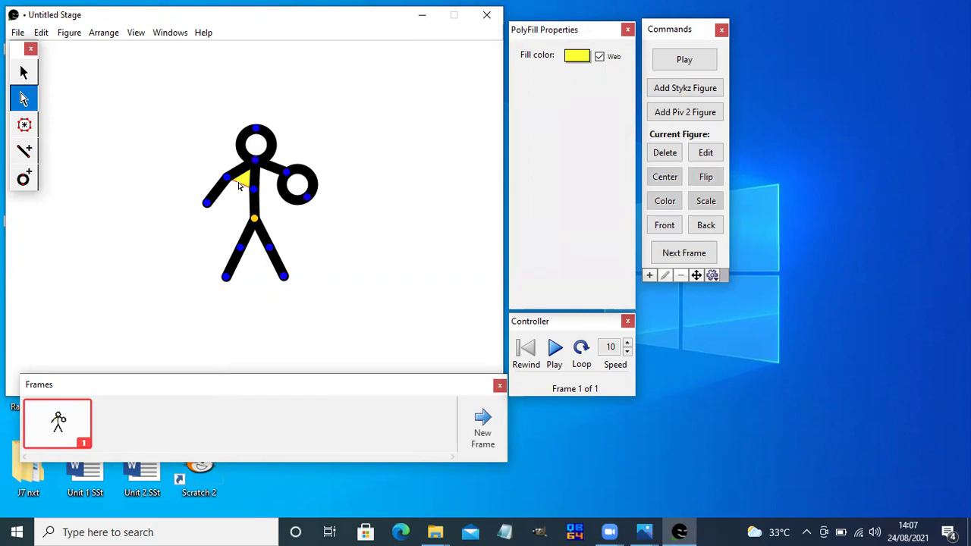
left_click_drag(226, 177, 197, 185)
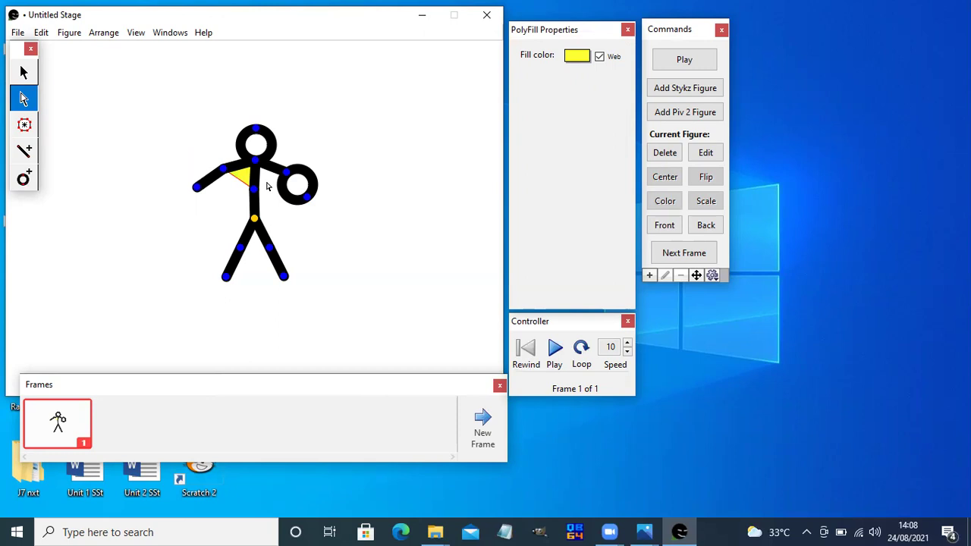
- Add a line segment from the outer node of the right arm's circle and angle its free end slightly further down
left_click(24, 151)
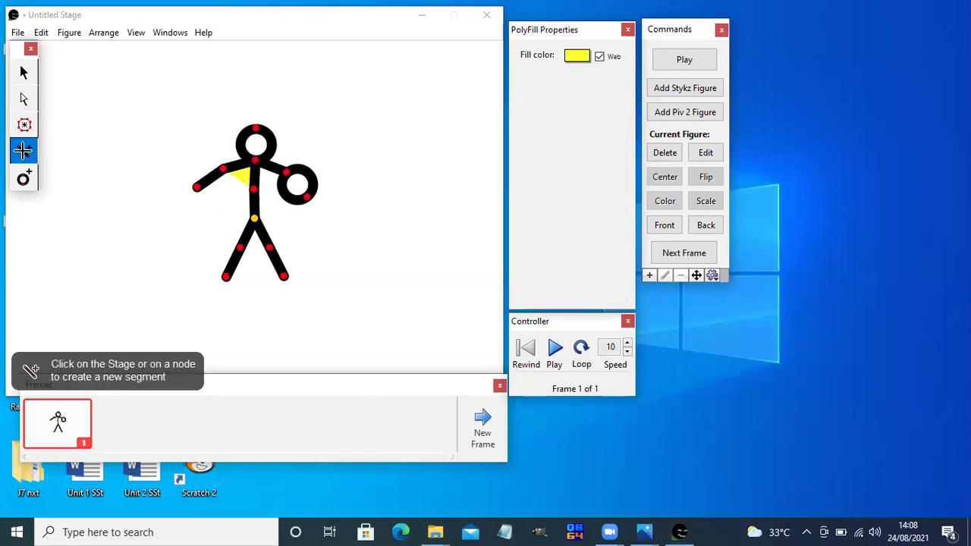
left_click(307, 195)
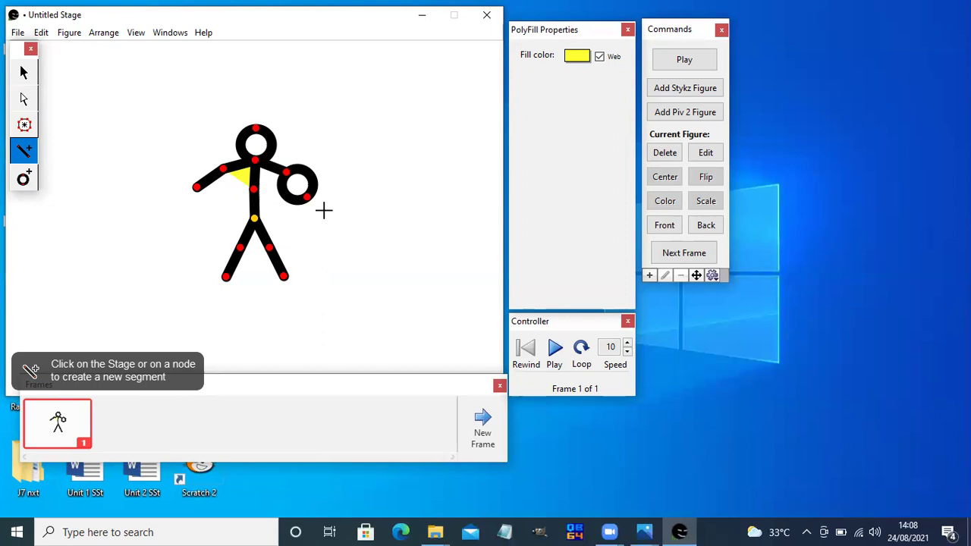
left_click(307, 197)
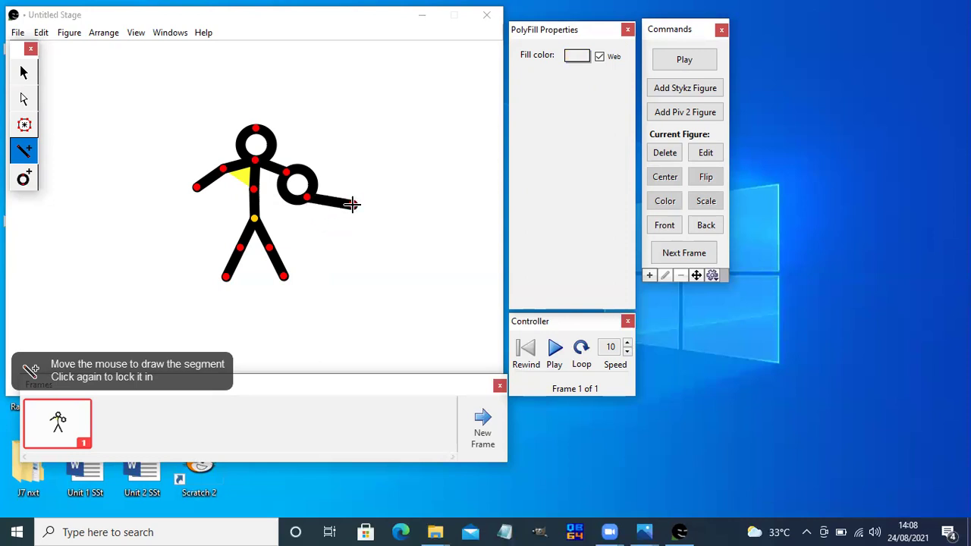
left_click(345, 213)
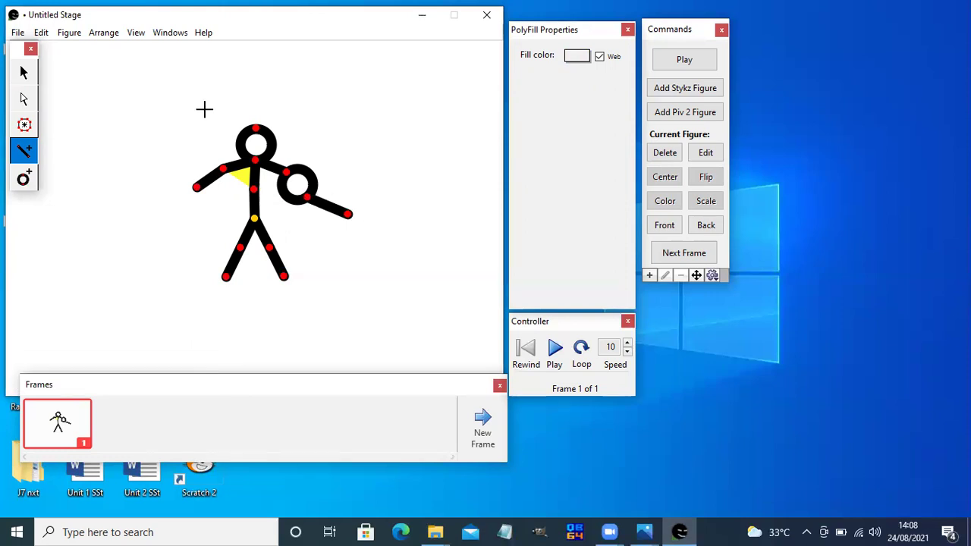
left_click(23, 72)
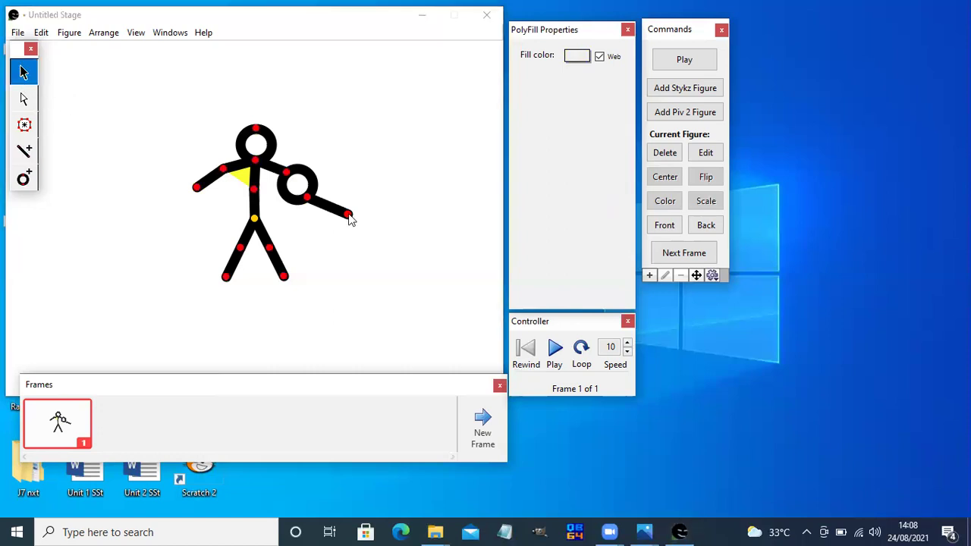
mouse_move(347, 211)
left_mouse_down()
mouse_move(347, 225)
mouse_move(351, 204)
mouse_move(338, 220)
left_mouse_up()
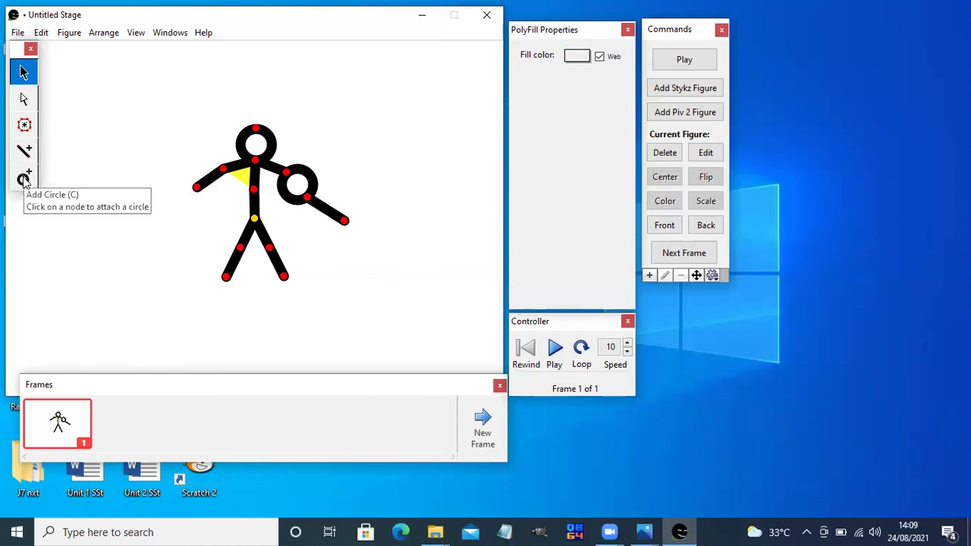
- Draw a separate circle on the stage just below the right arm's new line segment
left_click(25, 179)
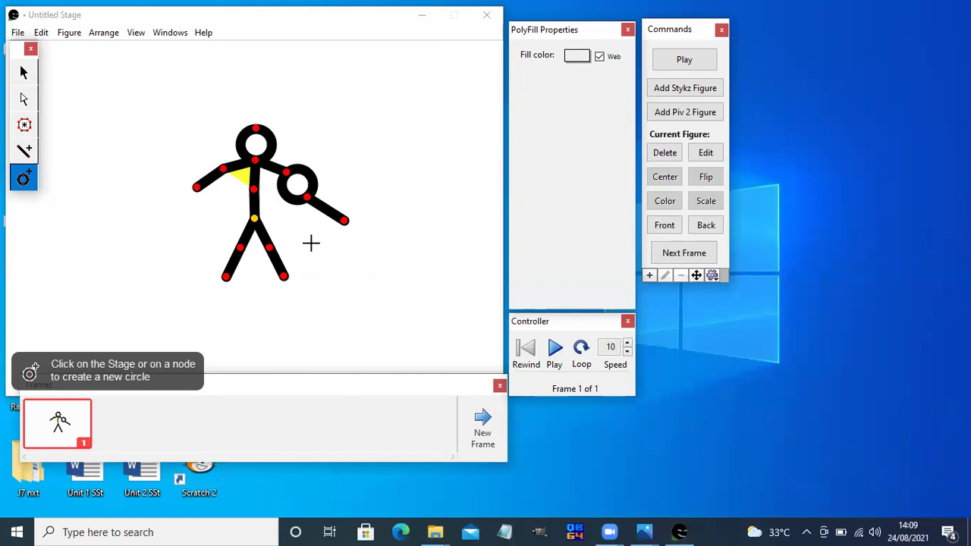
left_click(336, 261)
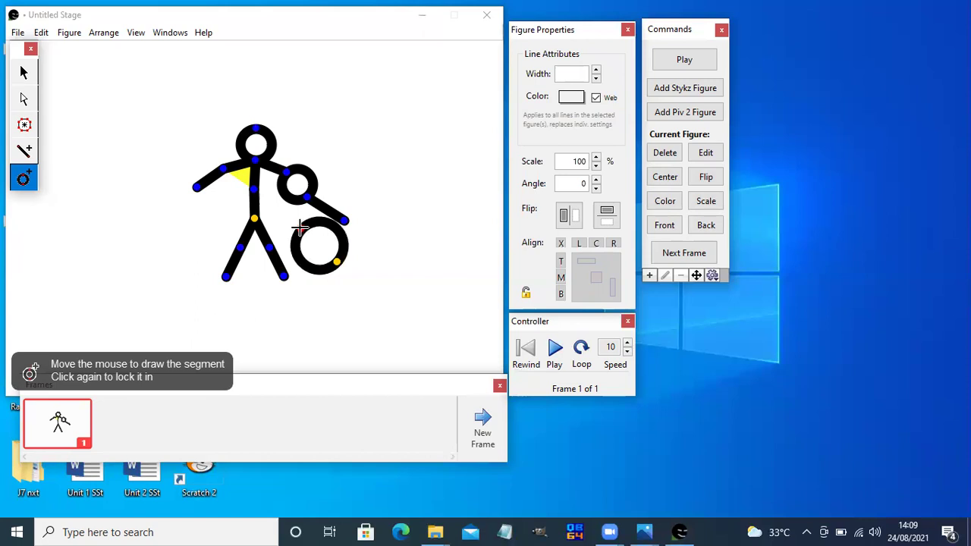
left_click(301, 225)
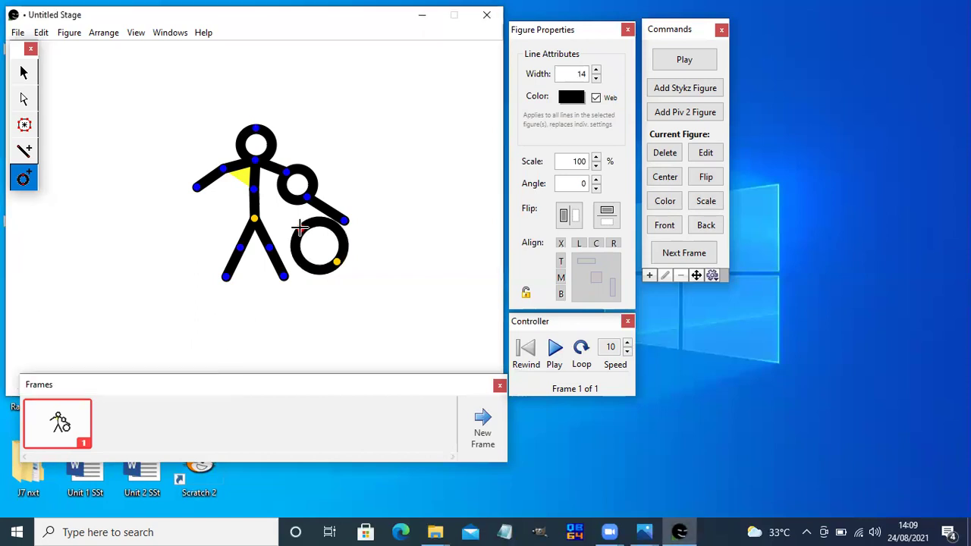